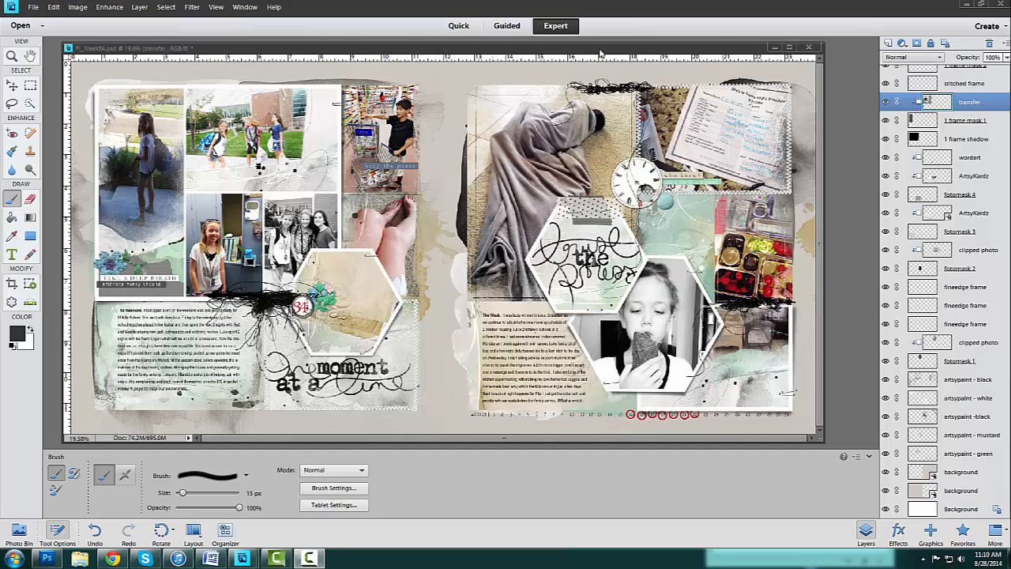
{"action": "left_click_drag", "start_coordinate": [599, 51], "coordinate": [605, 52]}
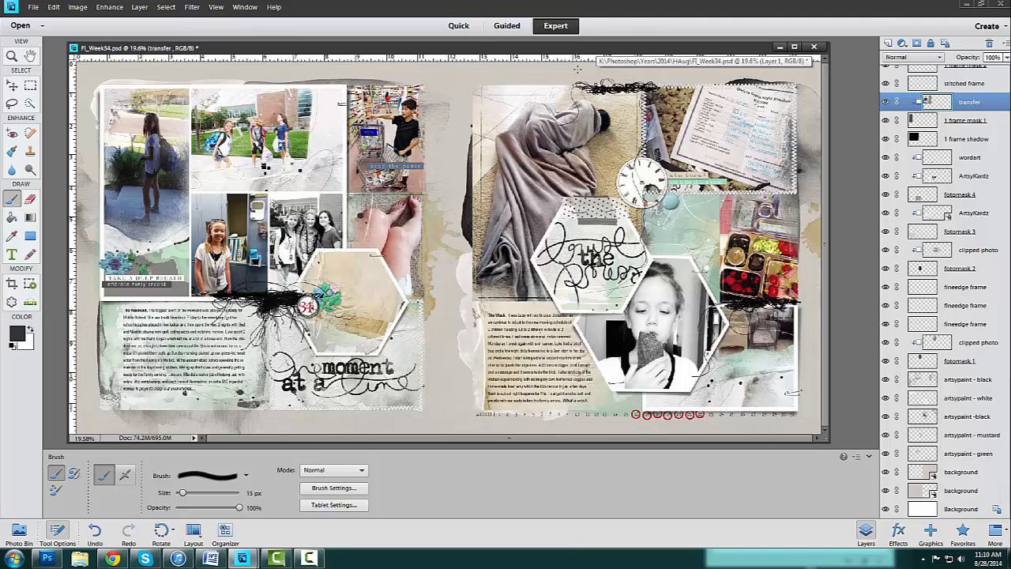
{"action": "left_click_drag", "start_coordinate": [472, 50], "coordinate": [466, 50]}
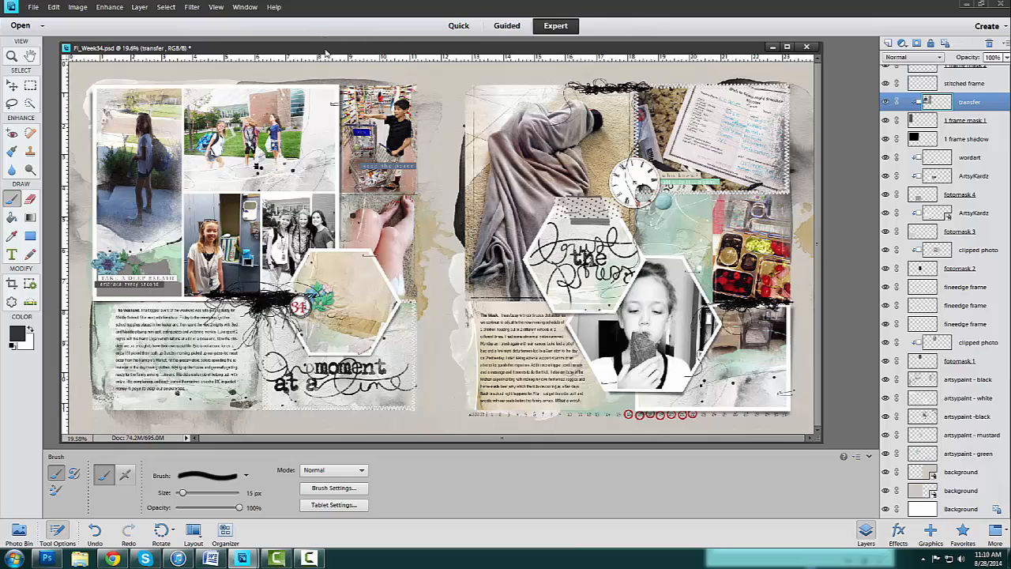
{"action": "left_click_drag", "start_coordinate": [326, 49], "coordinate": [322, 52]}
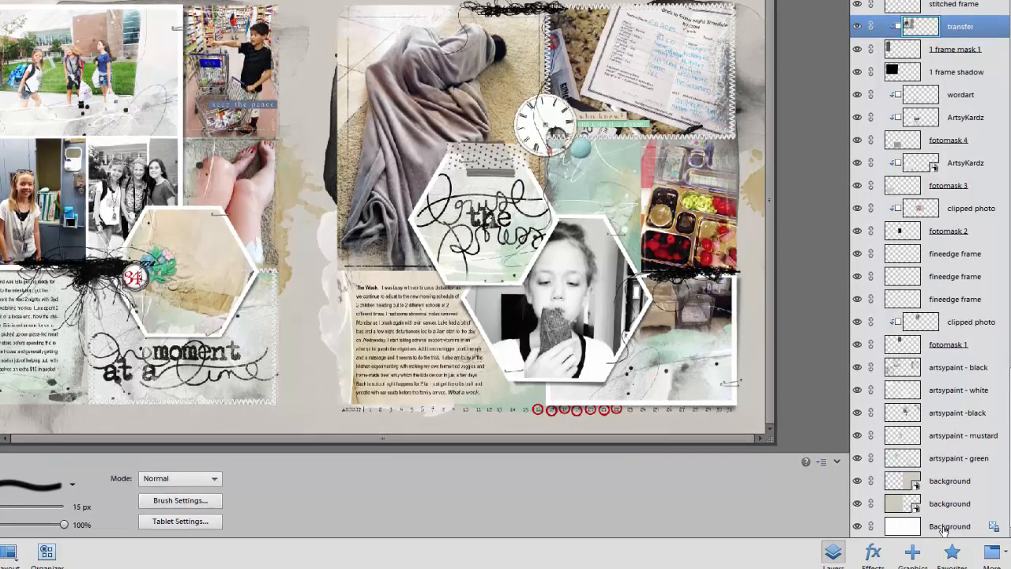
Step: Look through the background, green and mustard artsypaint layers at the base of the layer stack
{"action": "left_click", "coordinate": [942, 527]}
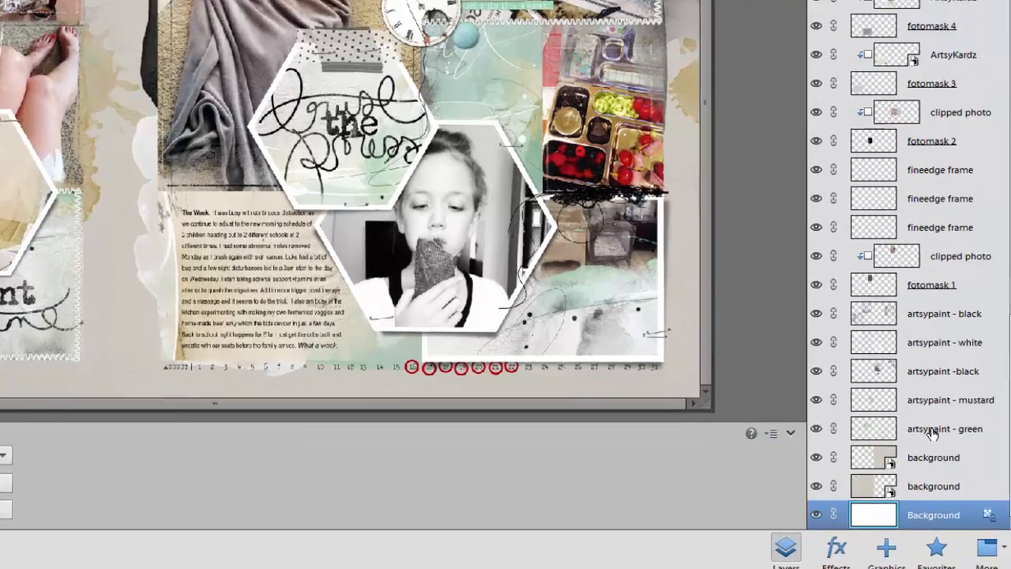
{"action": "left_click", "coordinate": [937, 460]}
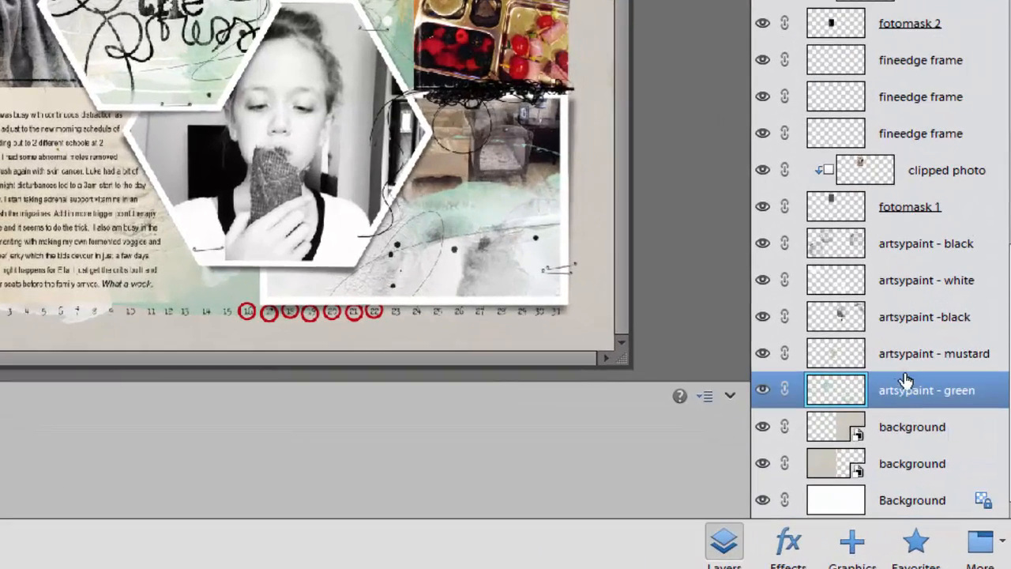
{"action": "left_click", "coordinate": [902, 357]}
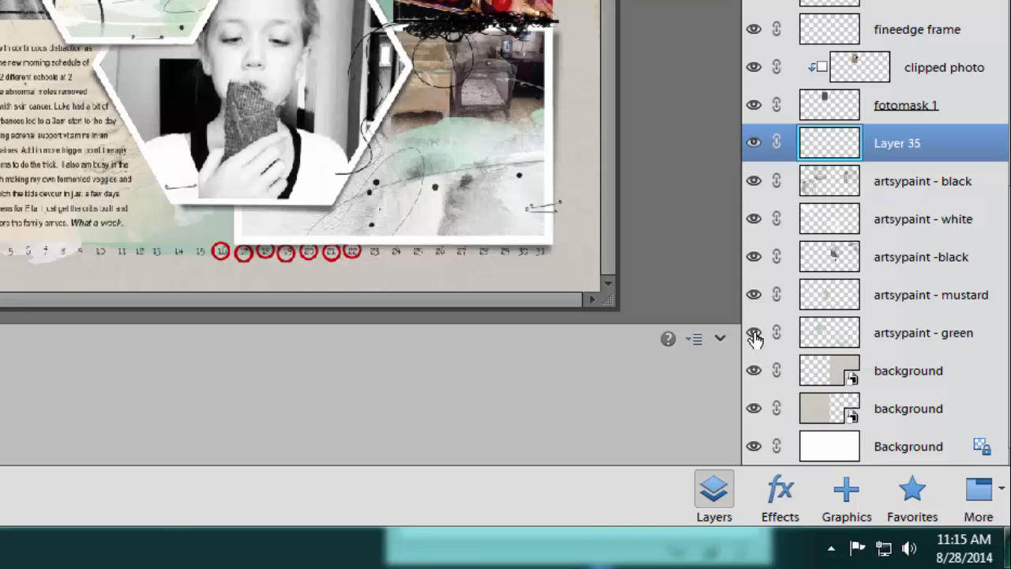
Step: Hide the green, mustard, black and white artsypaint layers above the two page backgrounds
{"action": "left_click", "coordinate": [754, 334]}
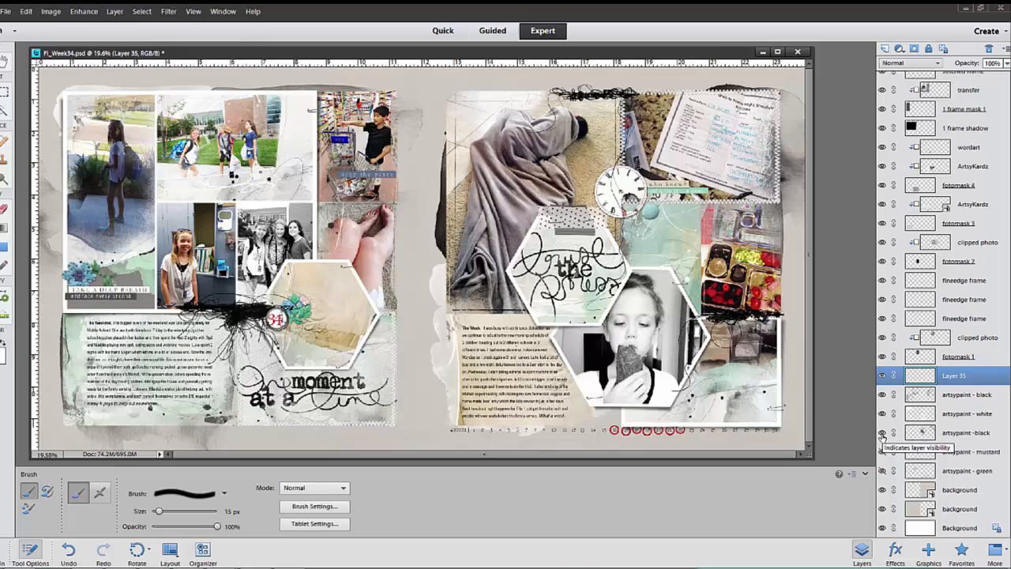
{"action": "left_click", "coordinate": [882, 433]}
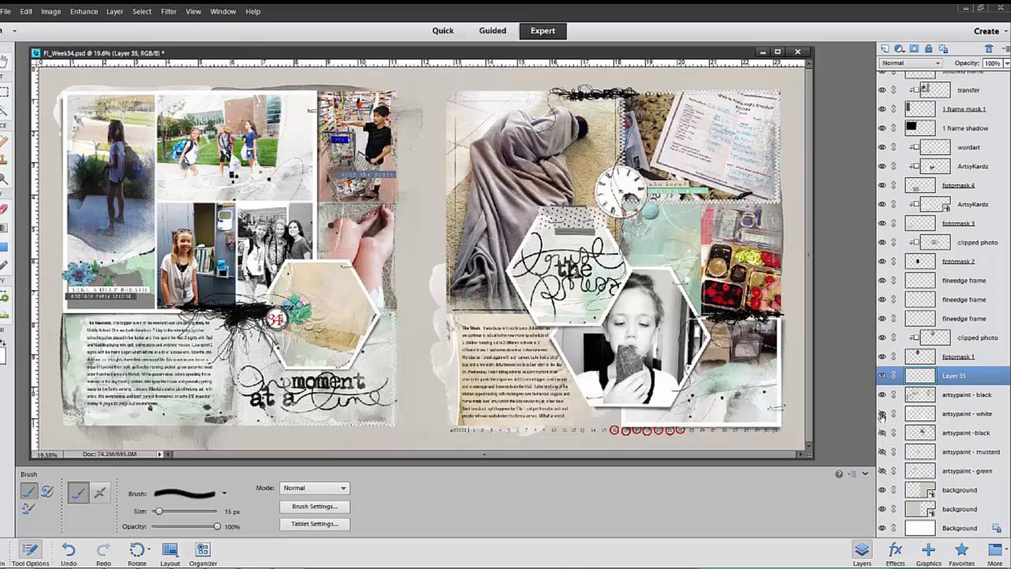
{"action": "left_click", "coordinate": [882, 414]}
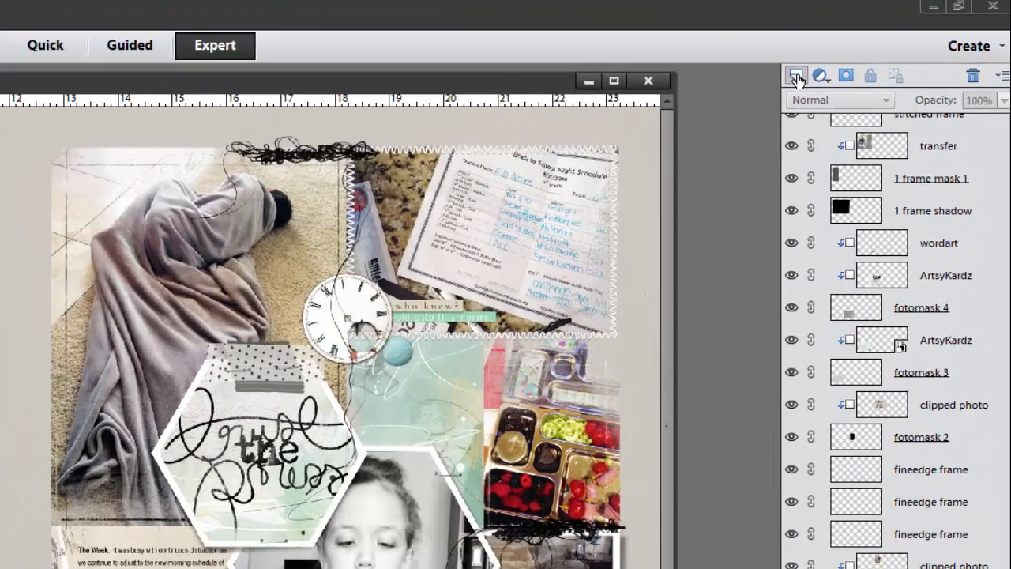
Step: Add a new blank layer and choose the 1304 brush from the AASPN_ArtsyPaint6 set
{"action": "left_click", "coordinate": [796, 77]}
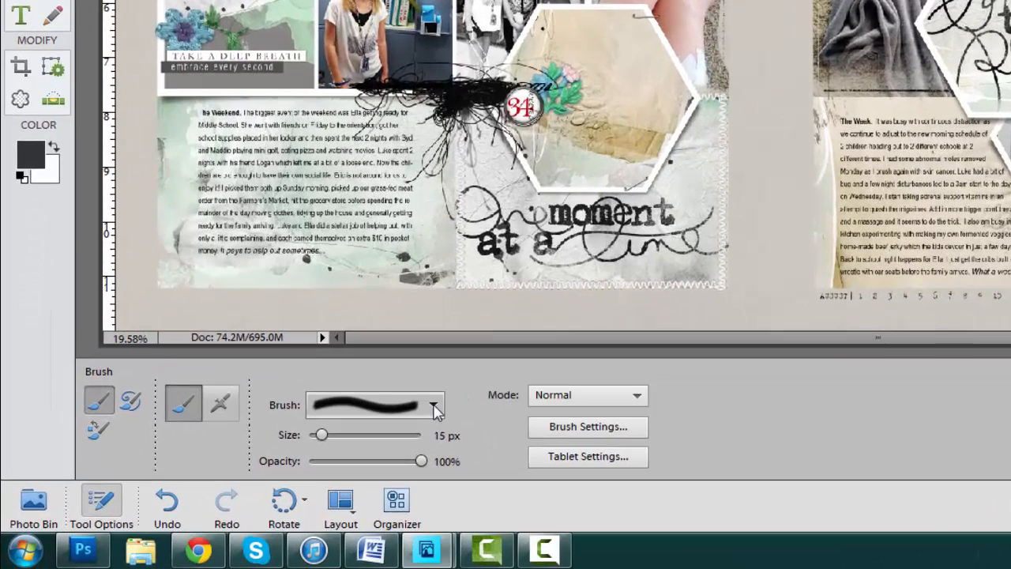
{"action": "left_click", "coordinate": [435, 405]}
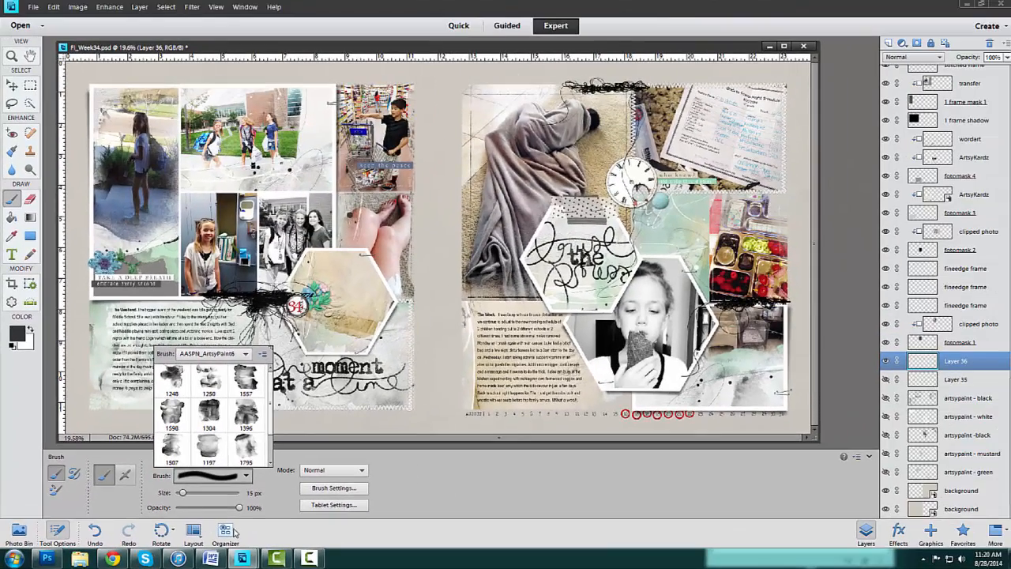
{"action": "left_click", "coordinate": [728, 514]}
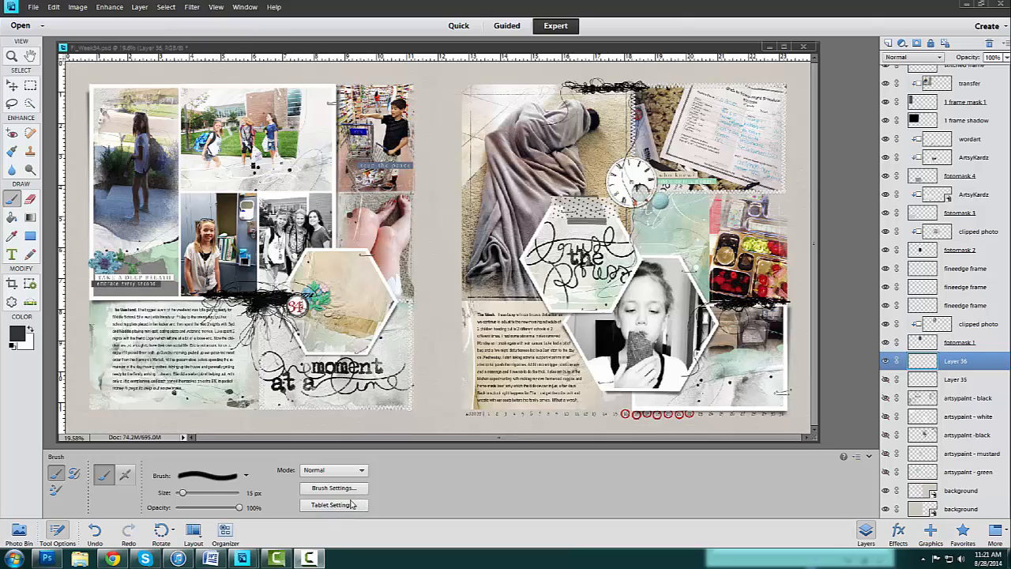
{"action": "left_click", "coordinate": [247, 475]}
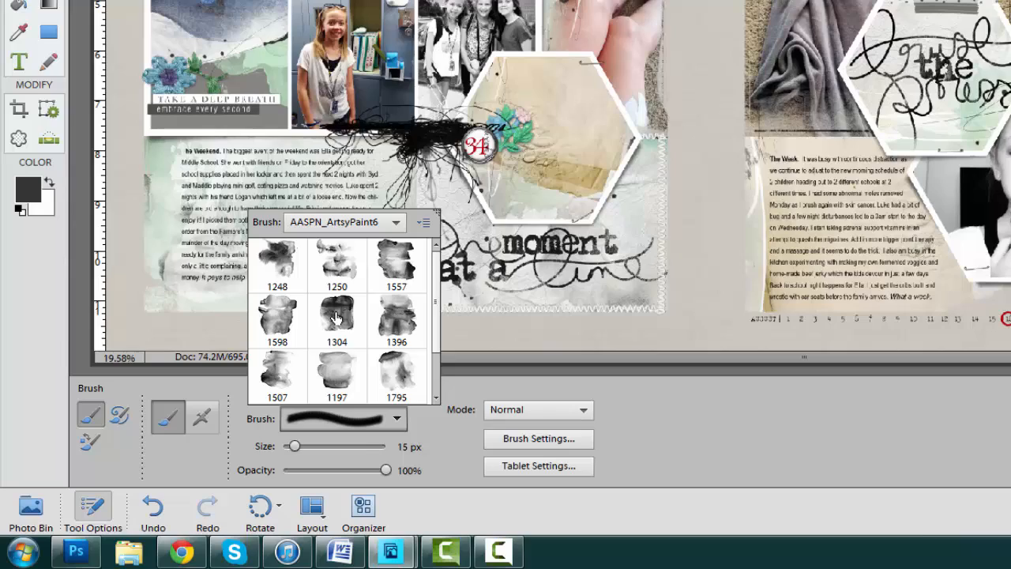
{"action": "left_click", "coordinate": [335, 319]}
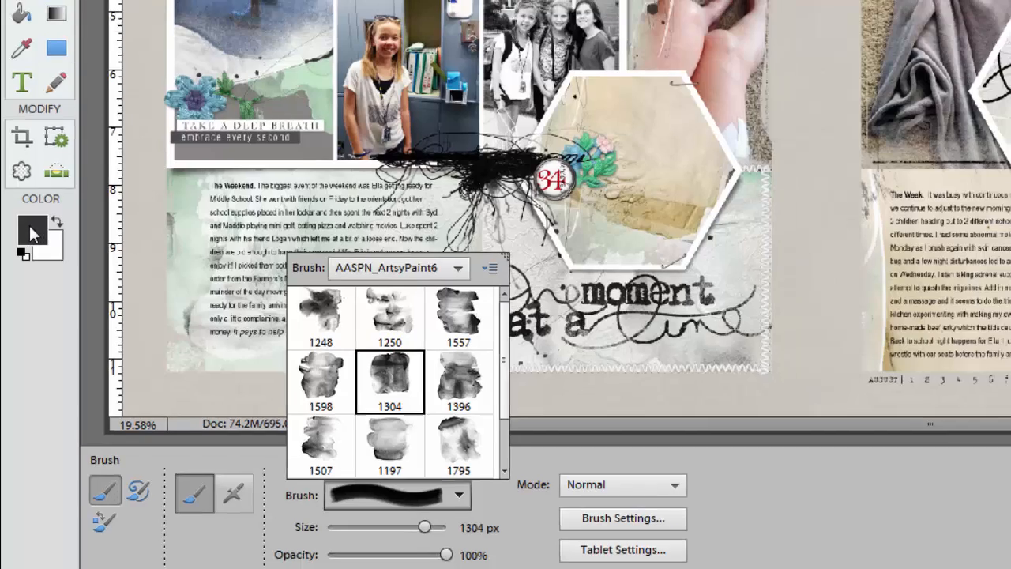
Step: Set the foreground colour to light green #c3e8ca by sampling the green paint beside the left page's flower
{"action": "left_click", "coordinate": [35, 228]}
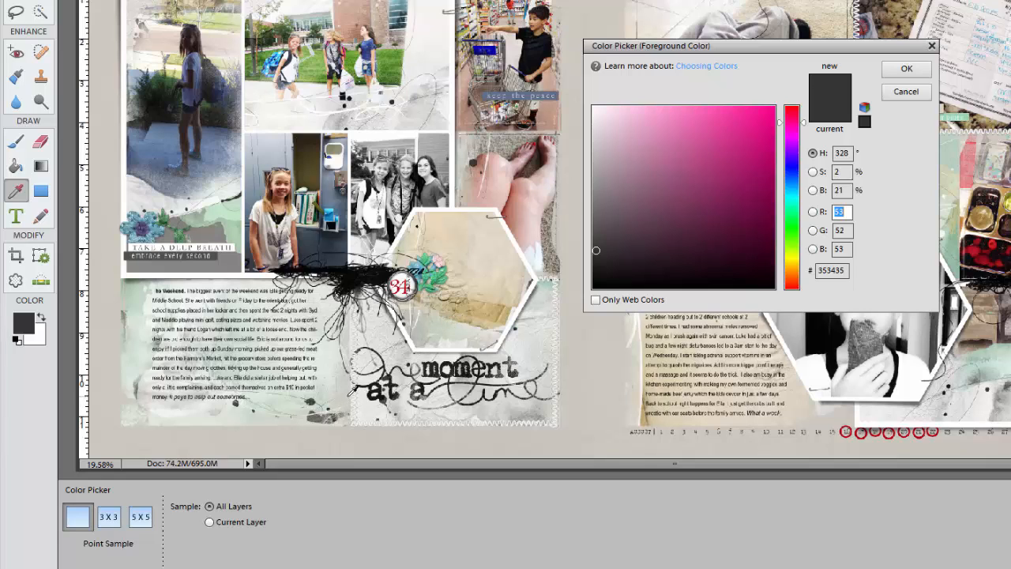
{"action": "left_click", "coordinate": [224, 209]}
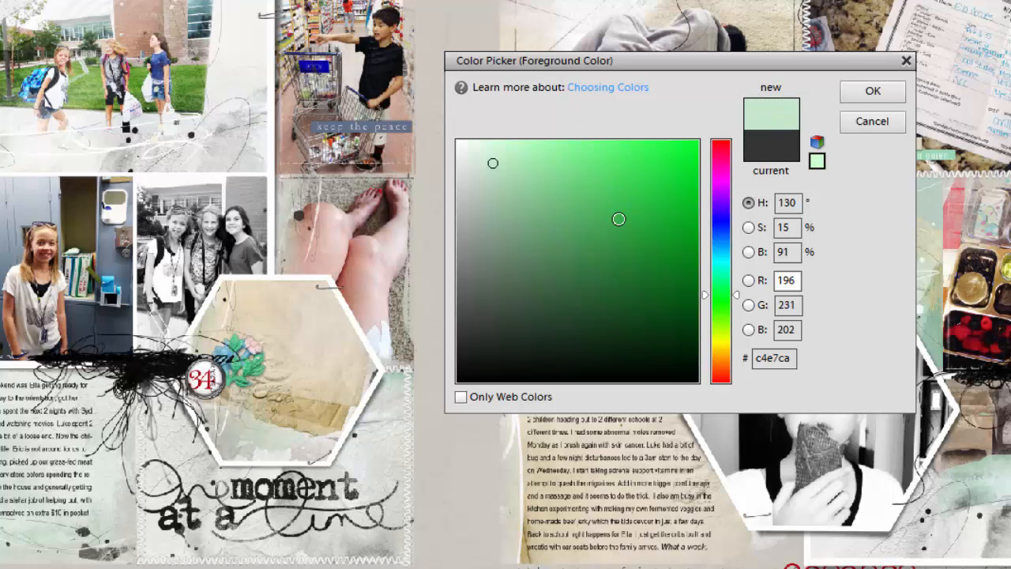
{"action": "left_click", "coordinate": [872, 93]}
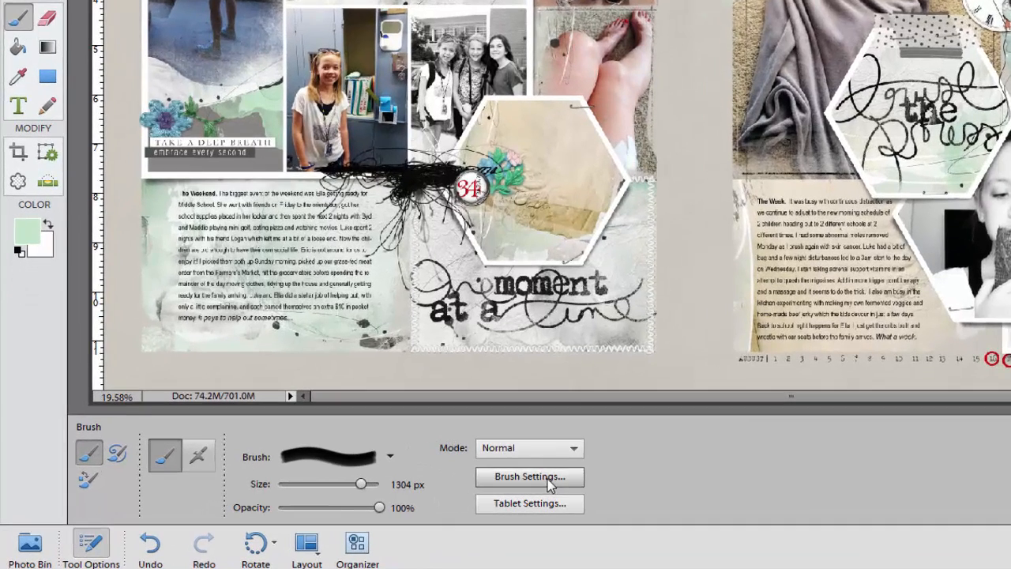
Step: Rotate the paint brush to an angle of -90° and enlarge it to 1682 px
{"action": "left_click", "coordinate": [551, 478]}
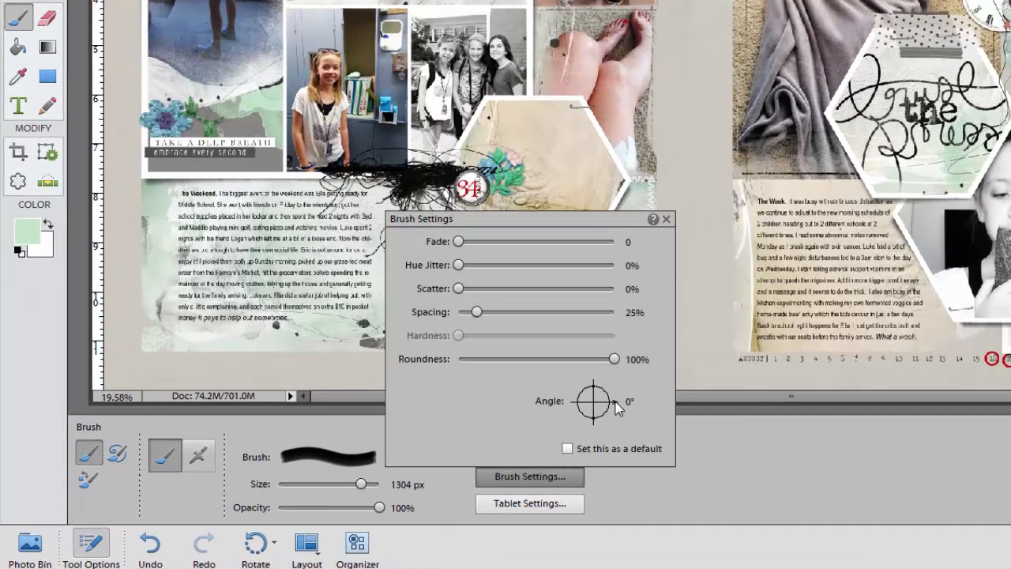
{"action": "left_click_drag", "start_coordinate": [615, 405], "coordinate": [593, 425]}
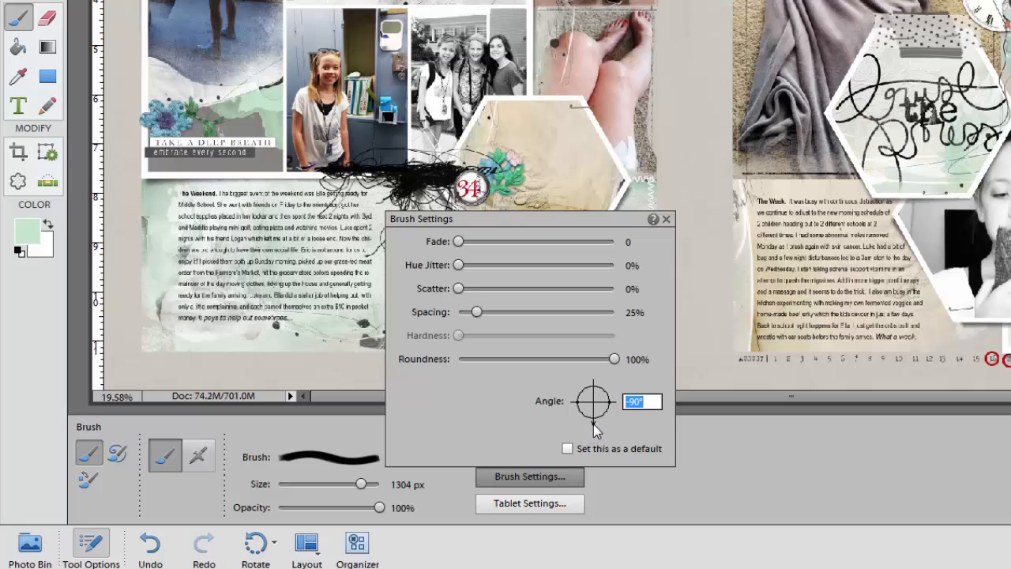
{"action": "left_click", "coordinate": [359, 484]}
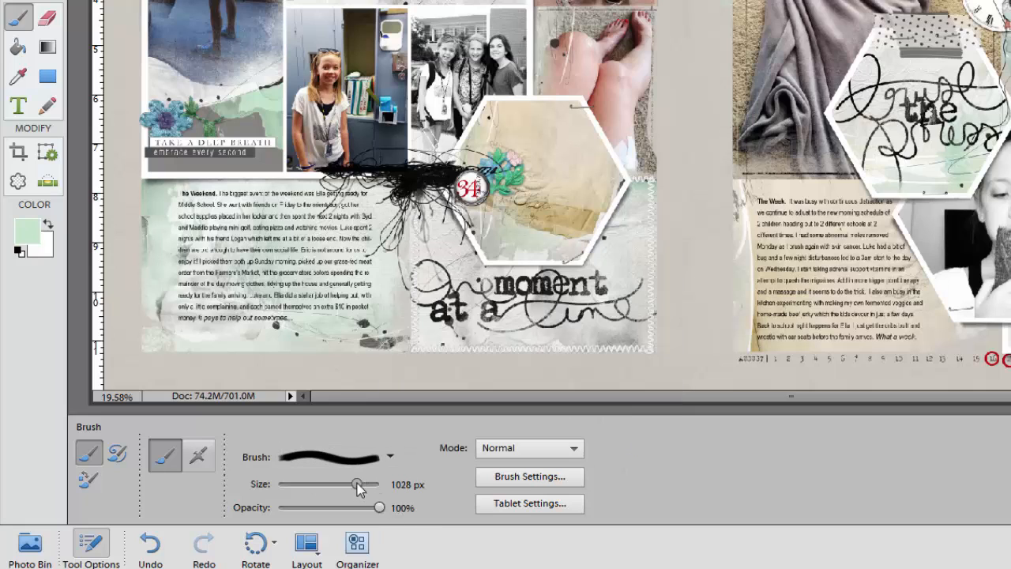
{"action": "left_click_drag", "start_coordinate": [361, 484], "coordinate": [365, 489]}
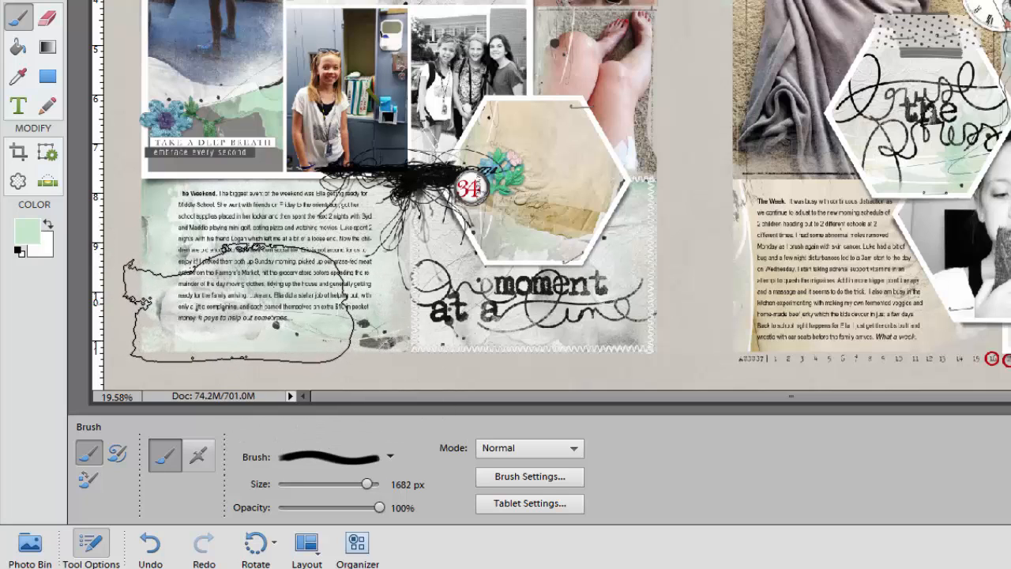
Step: Stamp green paint behind the right page's upper-left and lower-right corners, undoing an unwanted stamp in between
{"action": "left_click", "coordinate": [243, 314]}
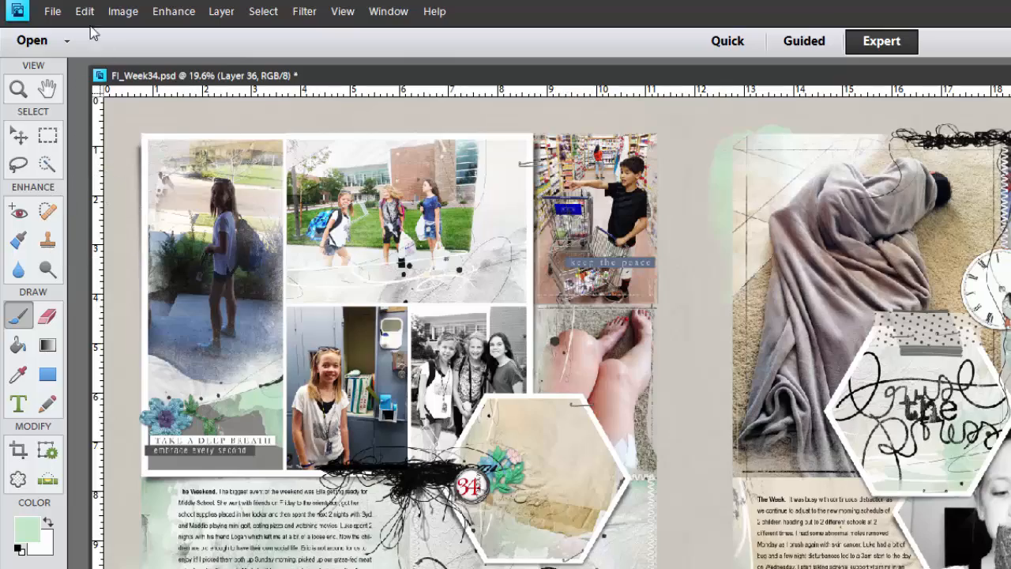
{"action": "left_click", "coordinate": [84, 11]}
{"action": "left_click", "coordinate": [118, 28]}
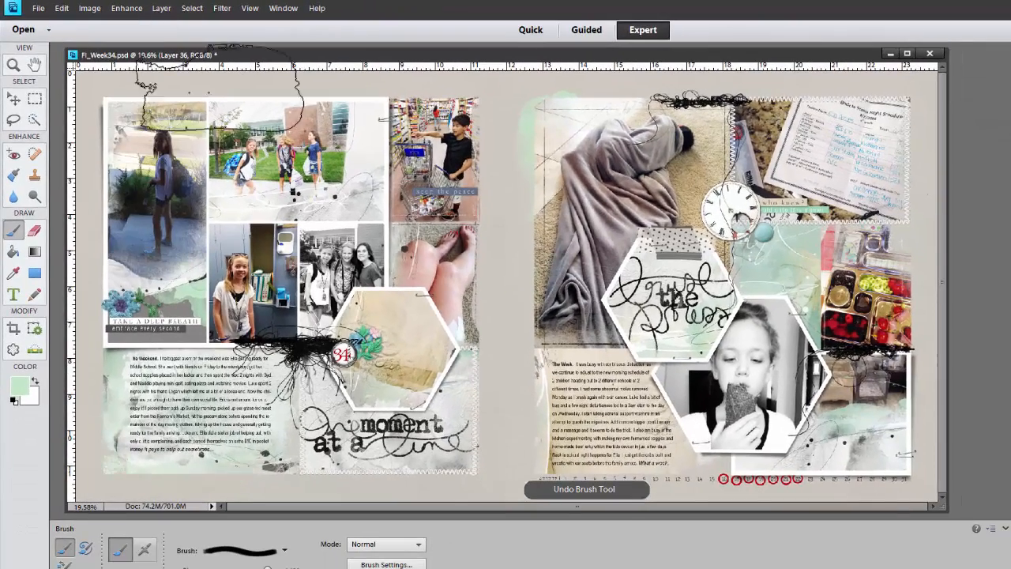
{"action": "left_click", "coordinate": [839, 440]}
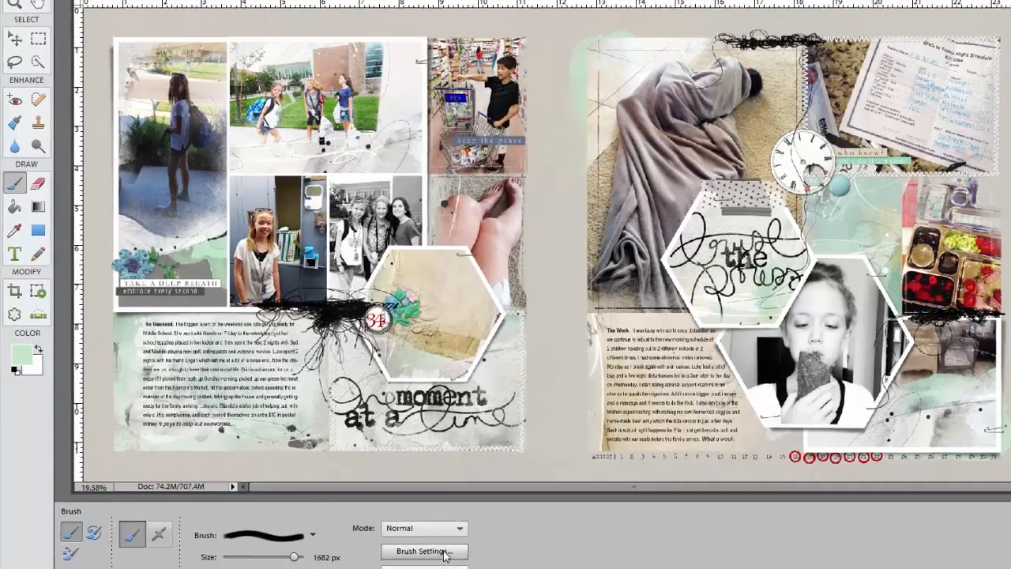
Step: Set the brush angle to 0° and stamp green paint behind the right edge of the left page
{"action": "left_click", "coordinate": [386, 564]}
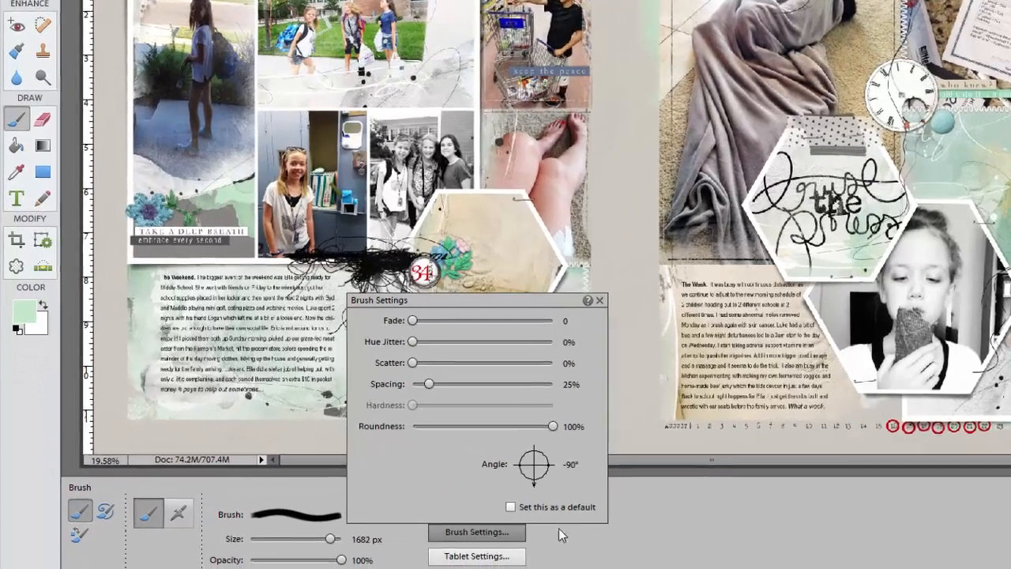
{"action": "left_click_drag", "start_coordinate": [559, 467], "coordinate": [567, 459]}
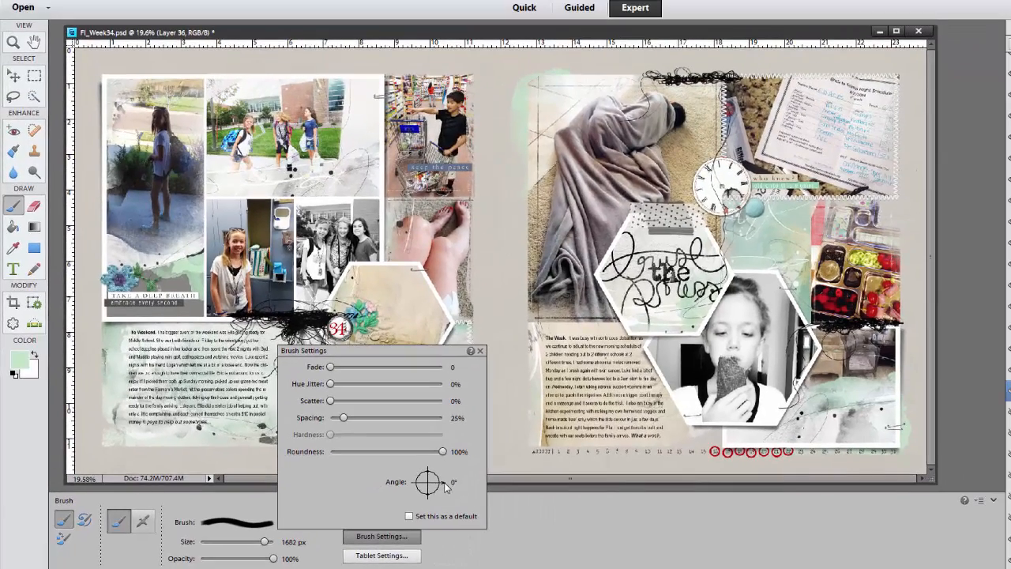
{"action": "left_click_drag", "start_coordinate": [444, 487], "coordinate": [443, 491]}
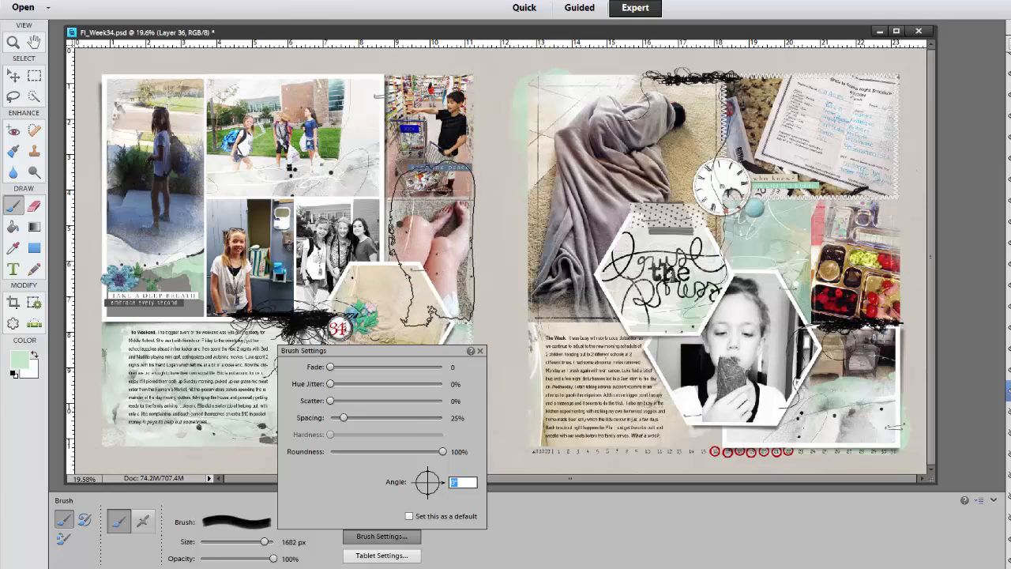
{"action": "key", "text": "Return"}
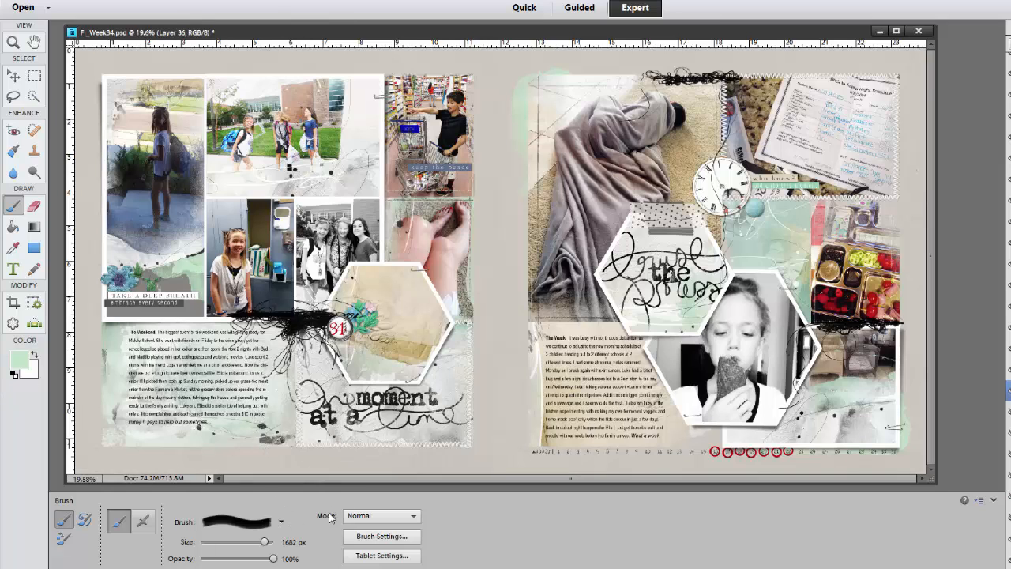
Step: Choose the 1250 brush from the AASPN_ArtsyPaint6 set
{"action": "left_click", "coordinate": [280, 521]}
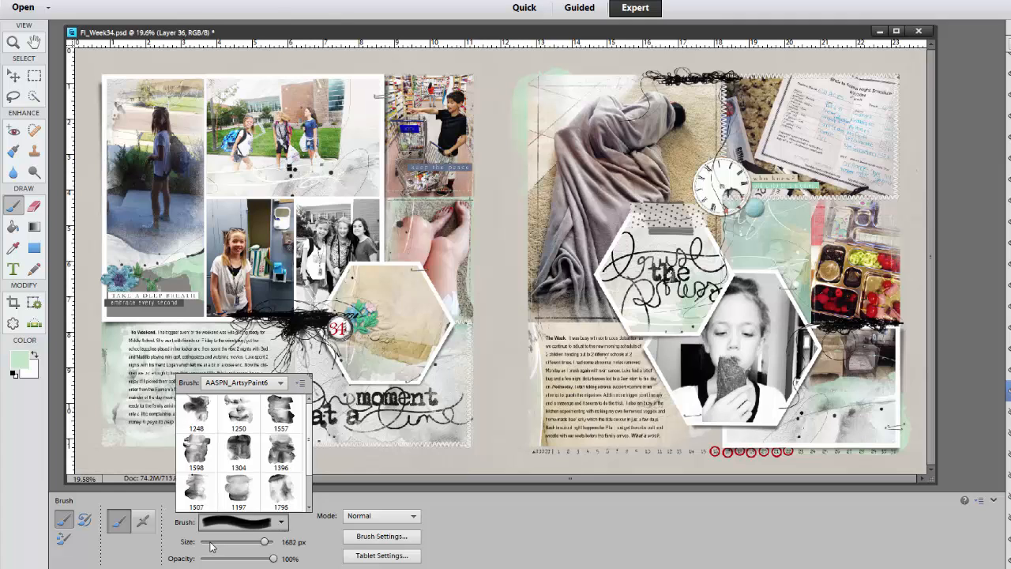
{"action": "left_click", "coordinate": [238, 409]}
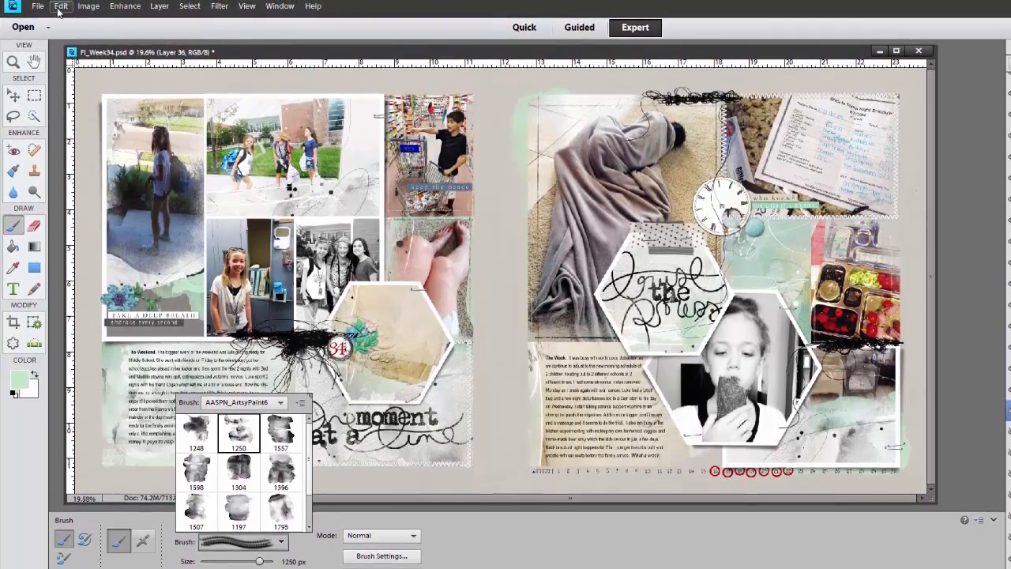
{"action": "left_click", "coordinate": [61, 8]}
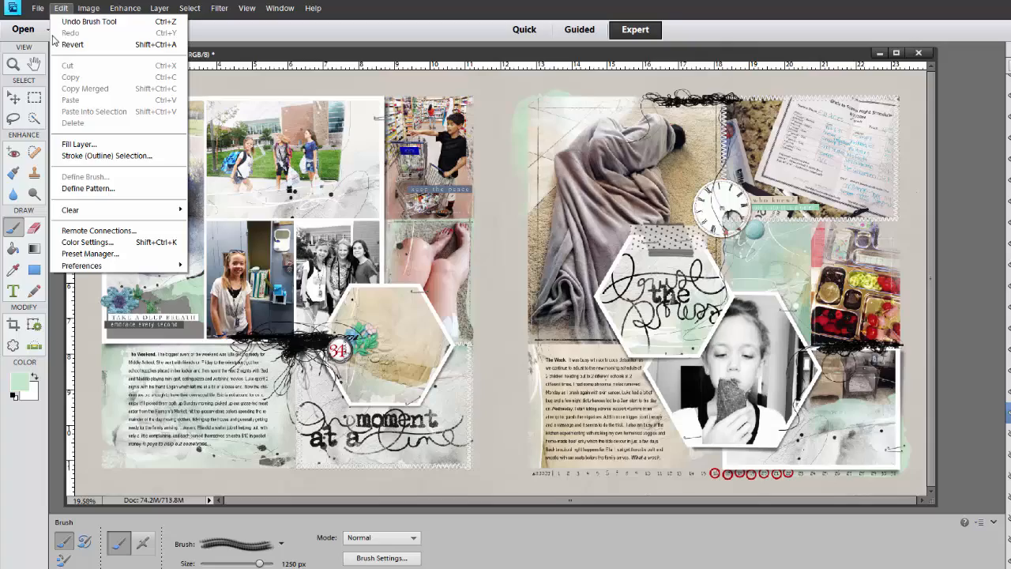
{"action": "left_click", "coordinate": [351, 479]}
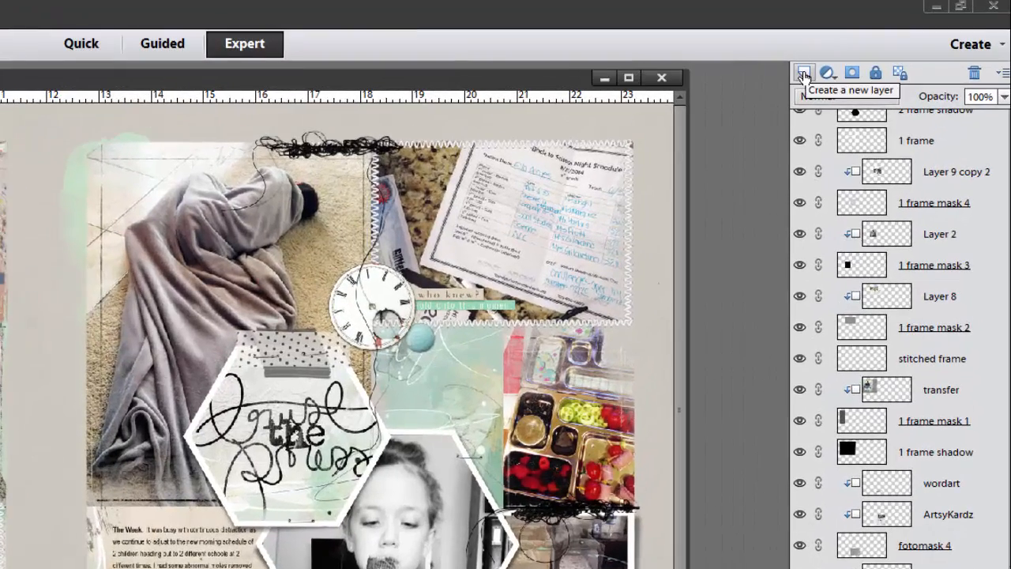
Step: Create a new layer and set the foreground colour to the dark grey #504f4b, sampled from the left page's lower-left paint
{"action": "left_click", "coordinate": [804, 76]}
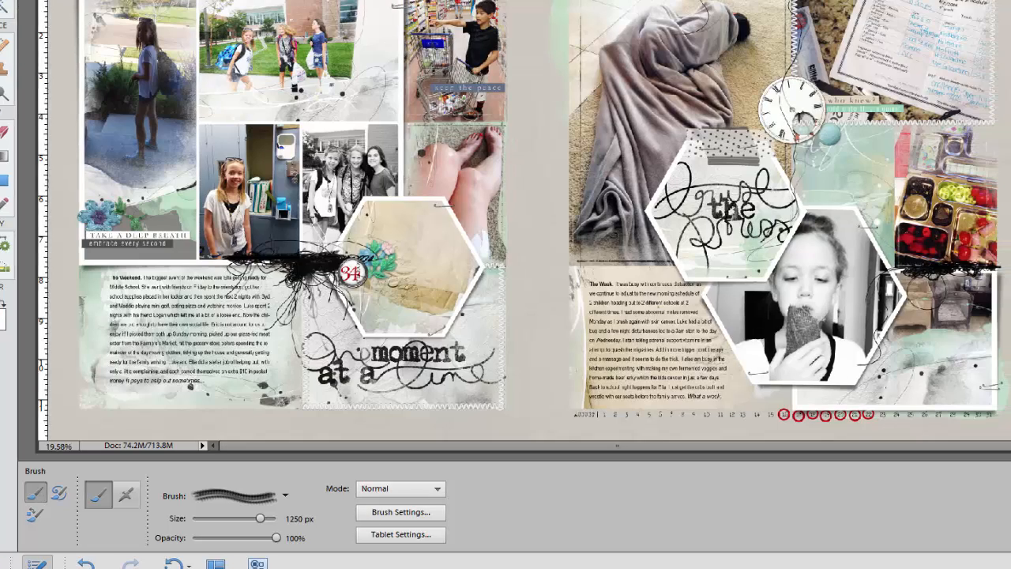
{"action": "left_click", "coordinate": [25, 310]}
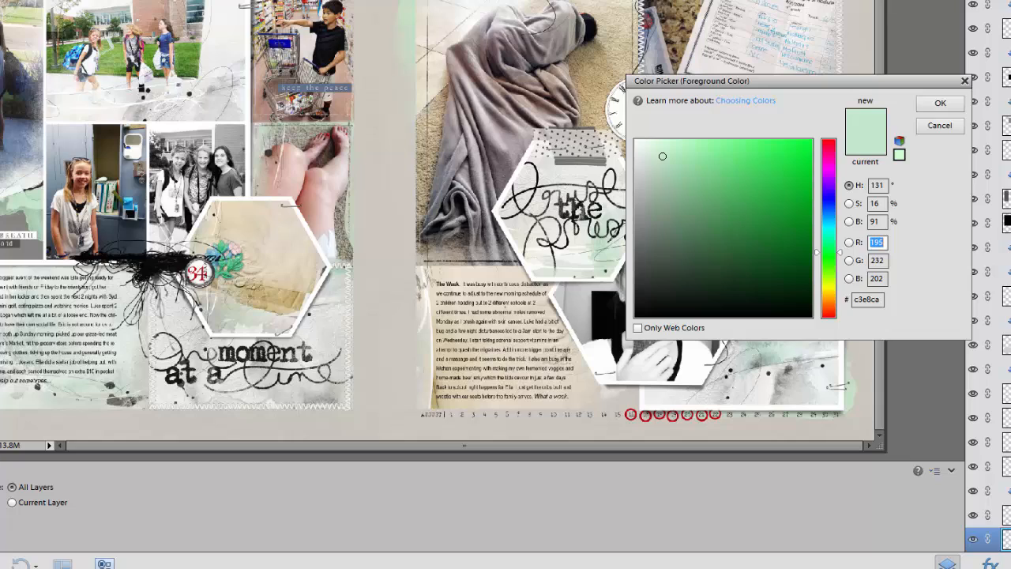
{"action": "left_click", "coordinate": [116, 382]}
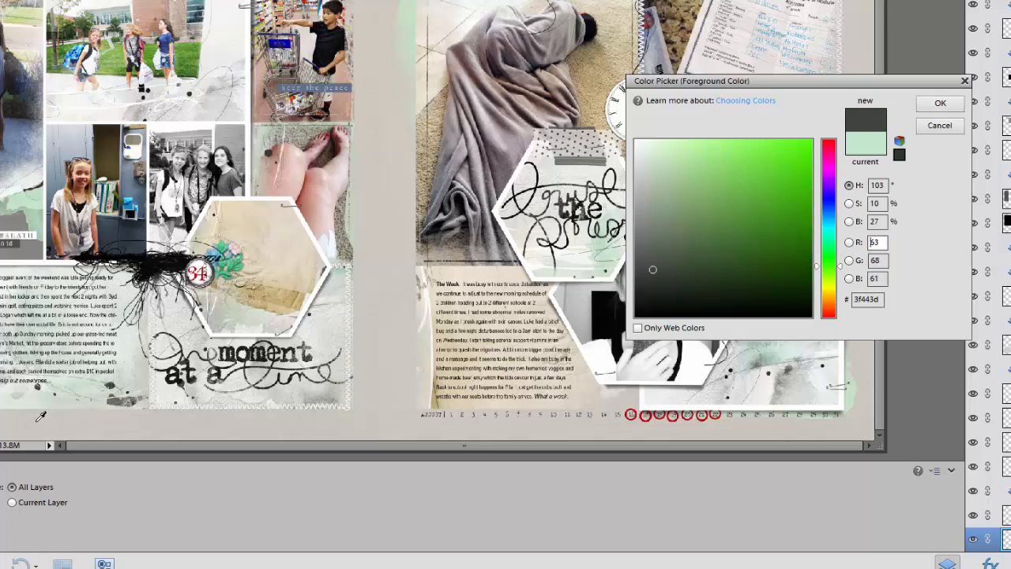
{"action": "left_click", "coordinate": [37, 386]}
{"action": "left_click", "coordinate": [38, 385]}
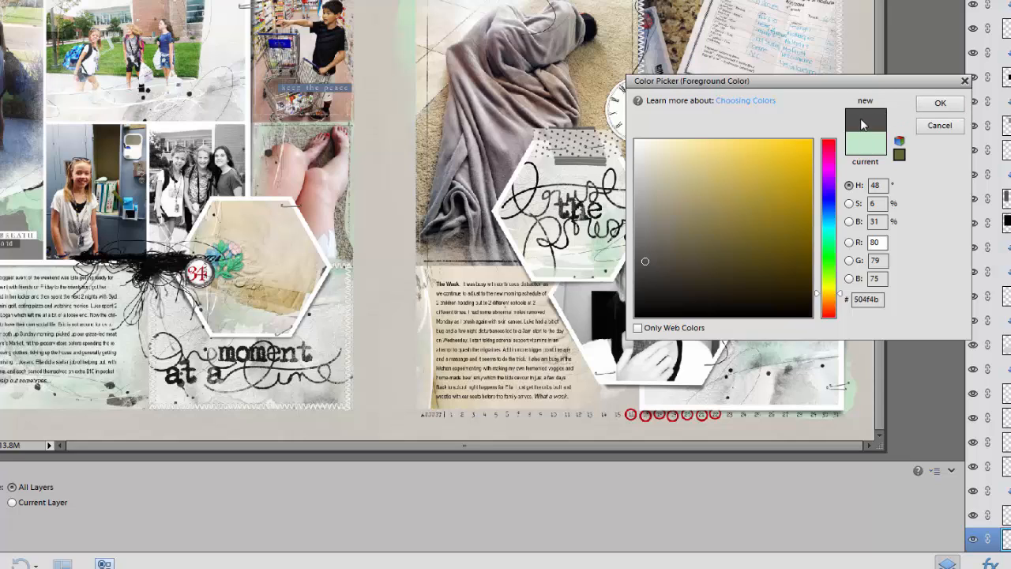
{"action": "left_click", "coordinate": [940, 104]}
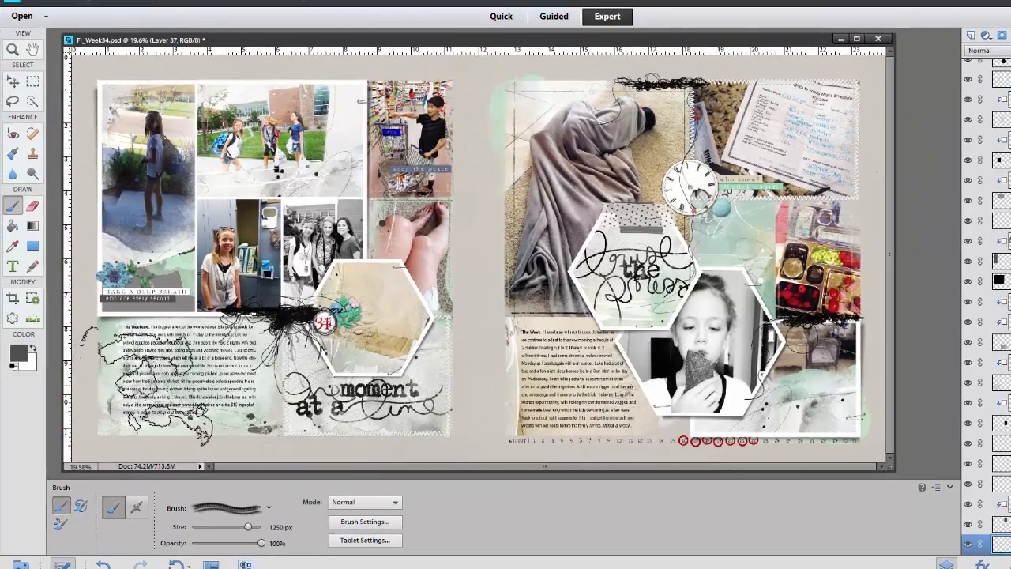
Step: Stamp grey paint behind the left page's lower-left area, and again at 1955 px behind its upper-right corner
{"action": "left_click", "coordinate": [147, 385]}
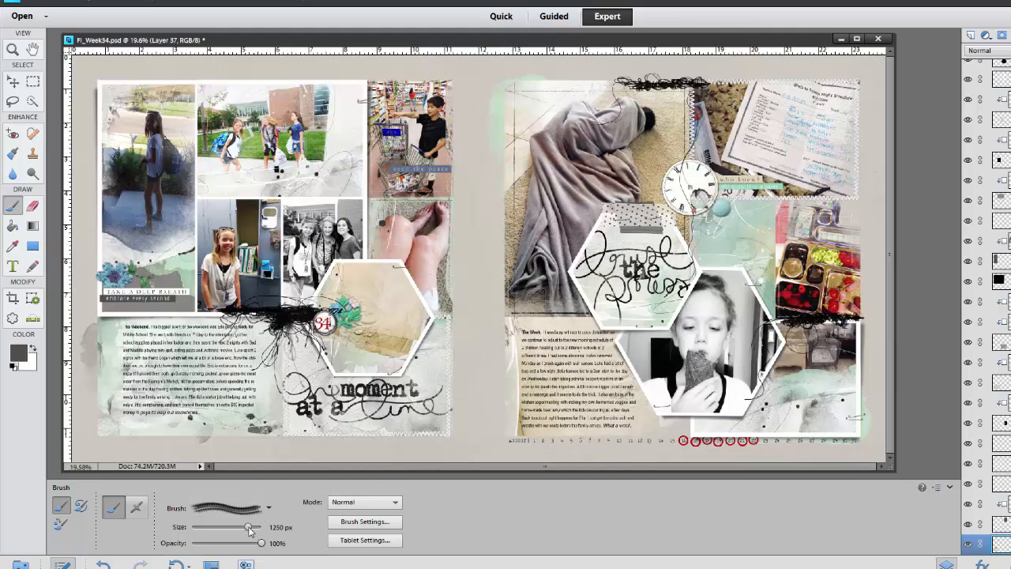
{"action": "left_click_drag", "start_coordinate": [250, 530], "coordinate": [256, 529]}
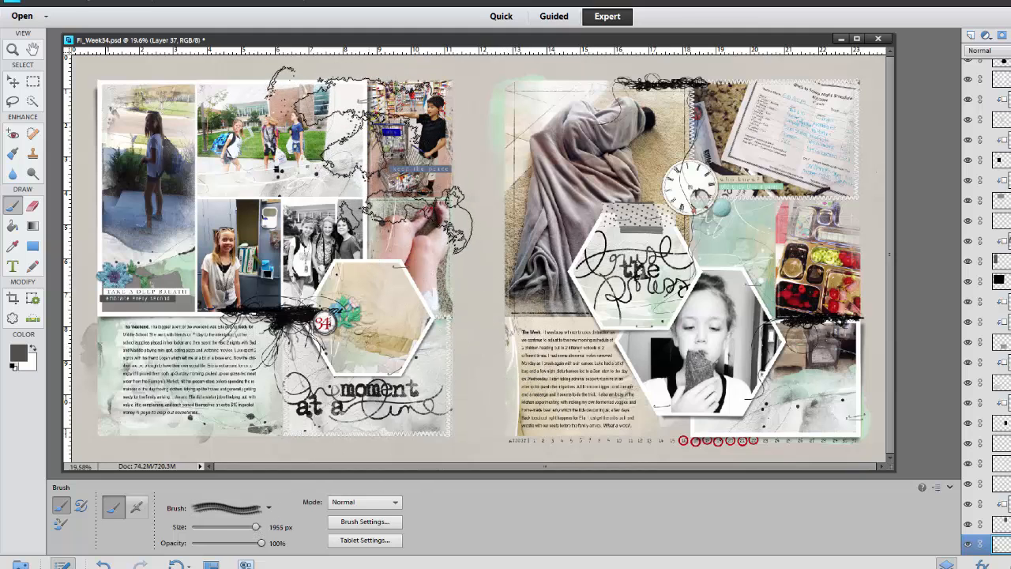
{"action": "left_click", "coordinate": [368, 162]}
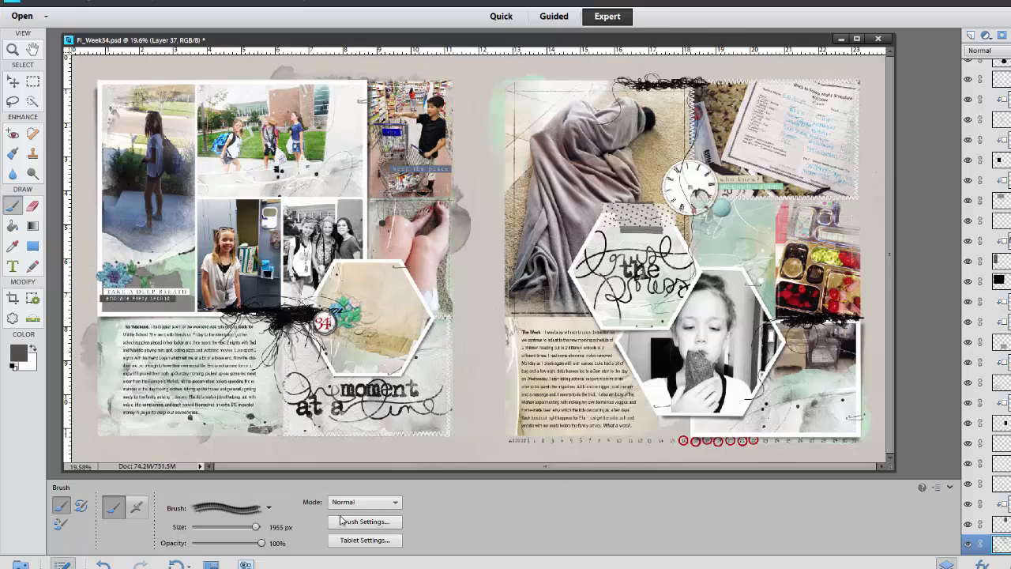
Step: Rotate the brush to about 90° and stamp grey paint behind the right page's lower-left corner
{"action": "left_click", "coordinate": [341, 519]}
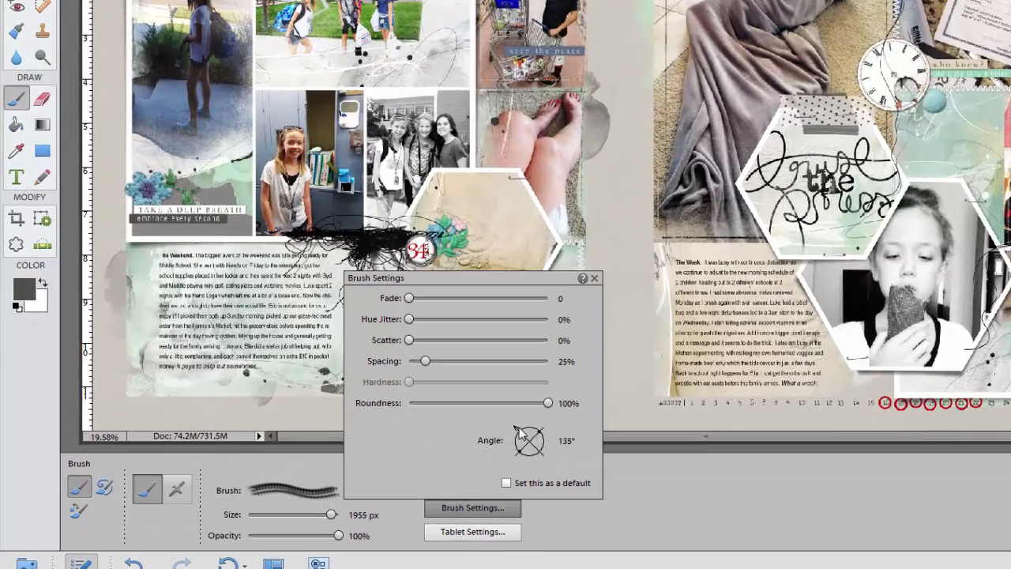
{"action": "left_click_drag", "start_coordinate": [515, 425], "coordinate": [531, 420]}
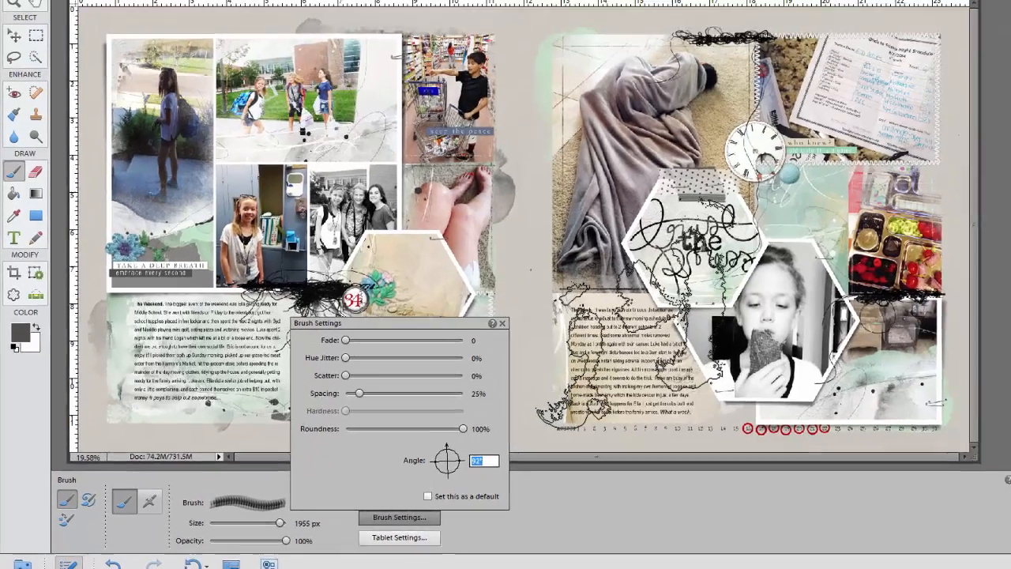
{"action": "key", "text": "Return"}
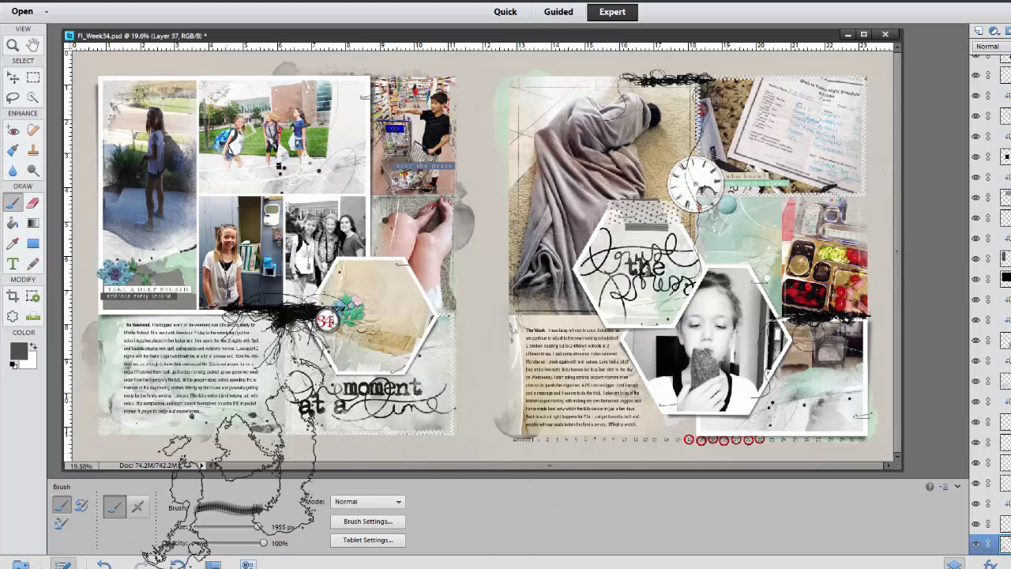
Step: Choose the 1598 brush from the AASPN_ArtsyPaint6 set and make white the foreground colour
{"action": "left_click", "coordinate": [270, 507]}
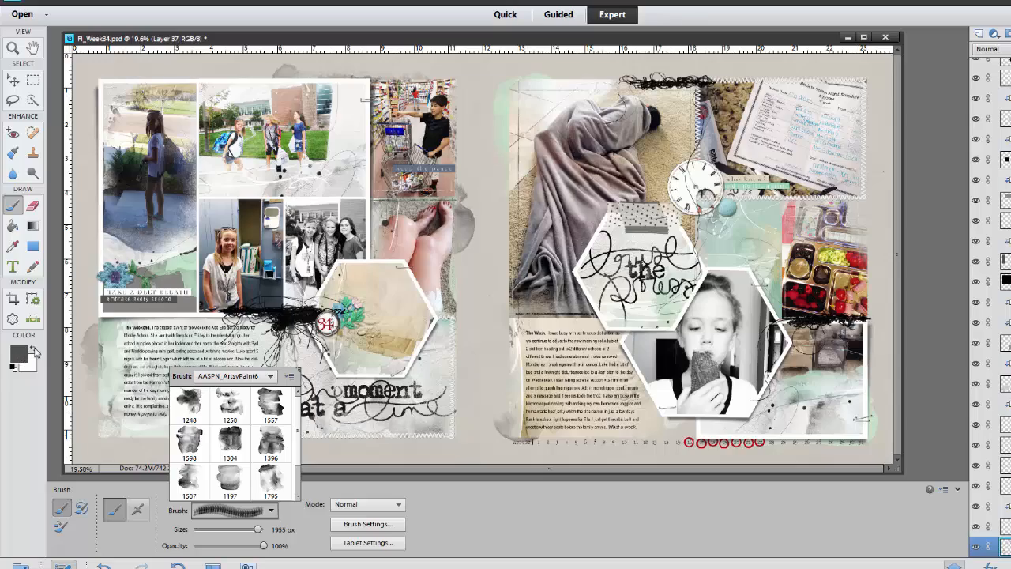
{"action": "left_click", "coordinate": [190, 439]}
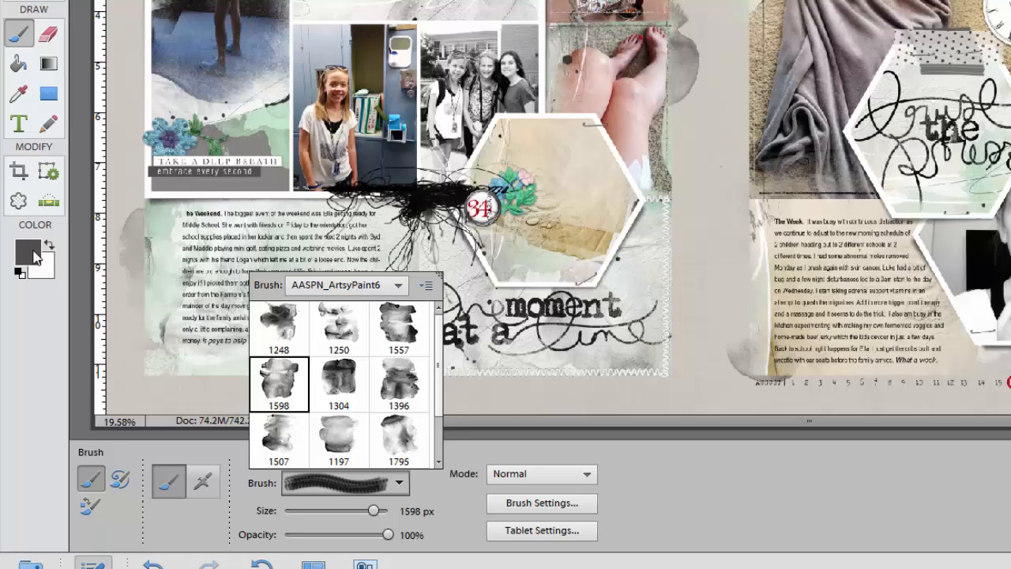
{"action": "left_click", "coordinate": [45, 276]}
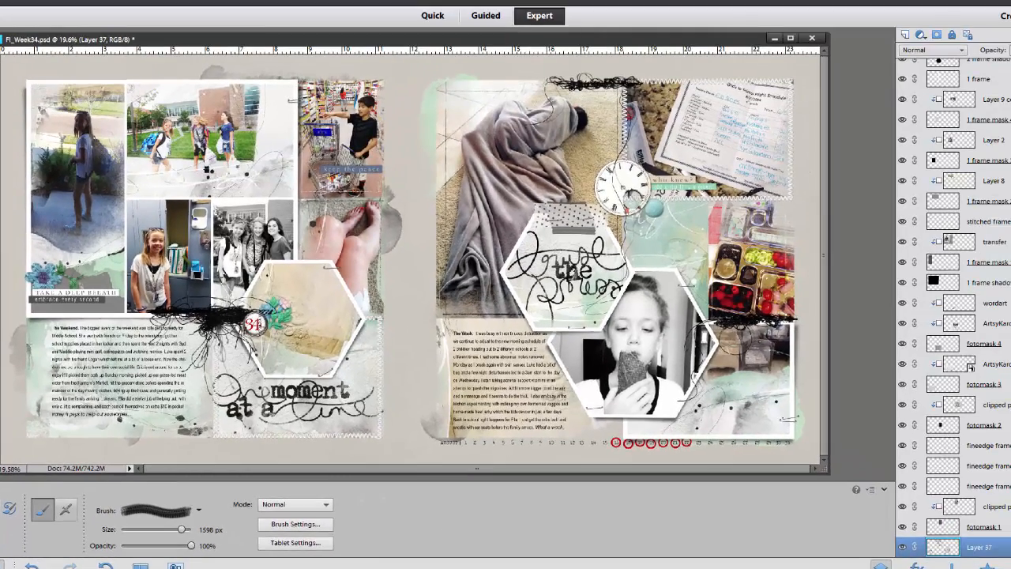
Step: Stamp white paint on a new layer behind the right page's upper-right corner and the left page's left edge
{"action": "left_click", "coordinate": [904, 36]}
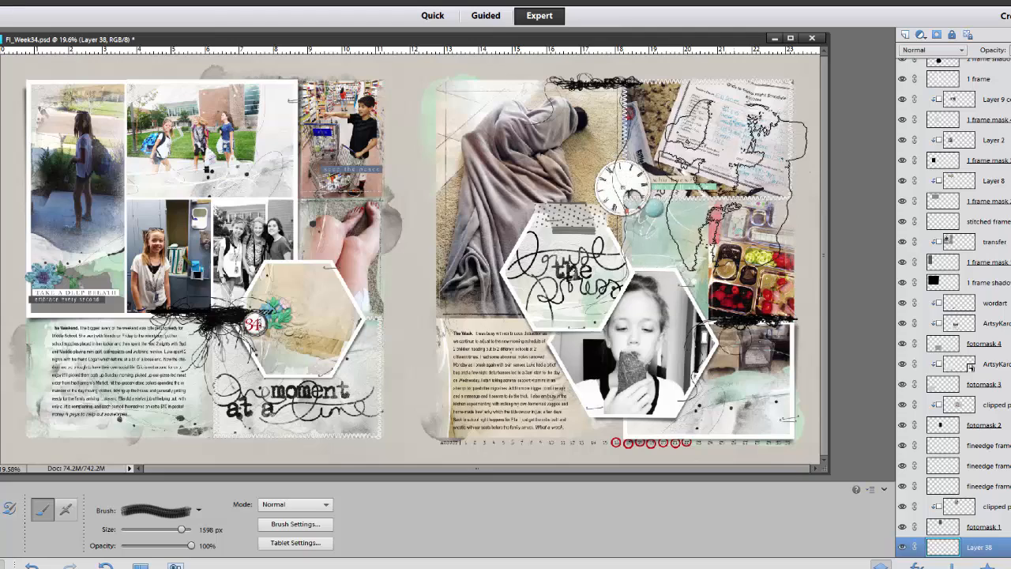
{"action": "left_click", "coordinate": [738, 164]}
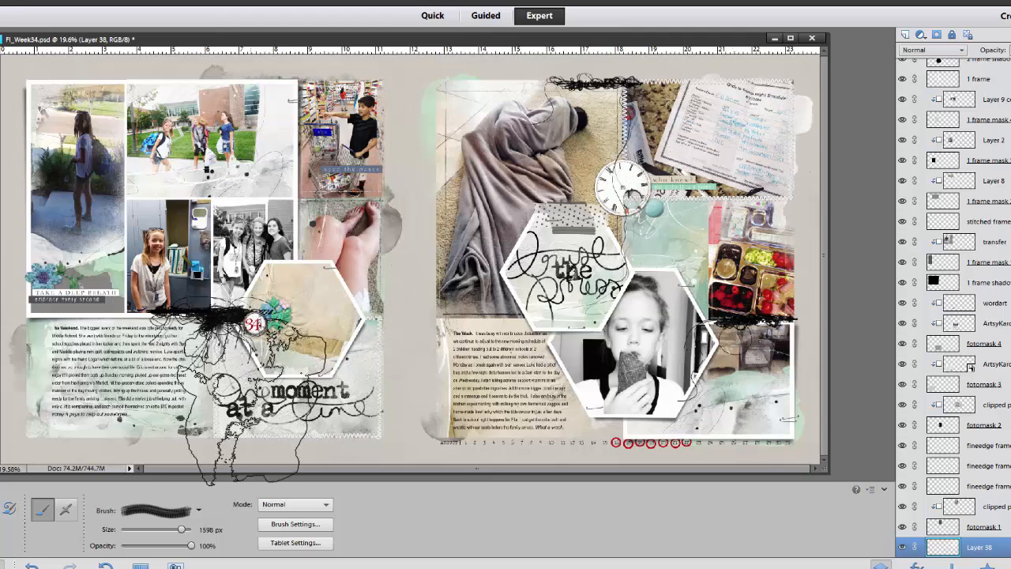
{"action": "left_click", "coordinate": [90, 264]}
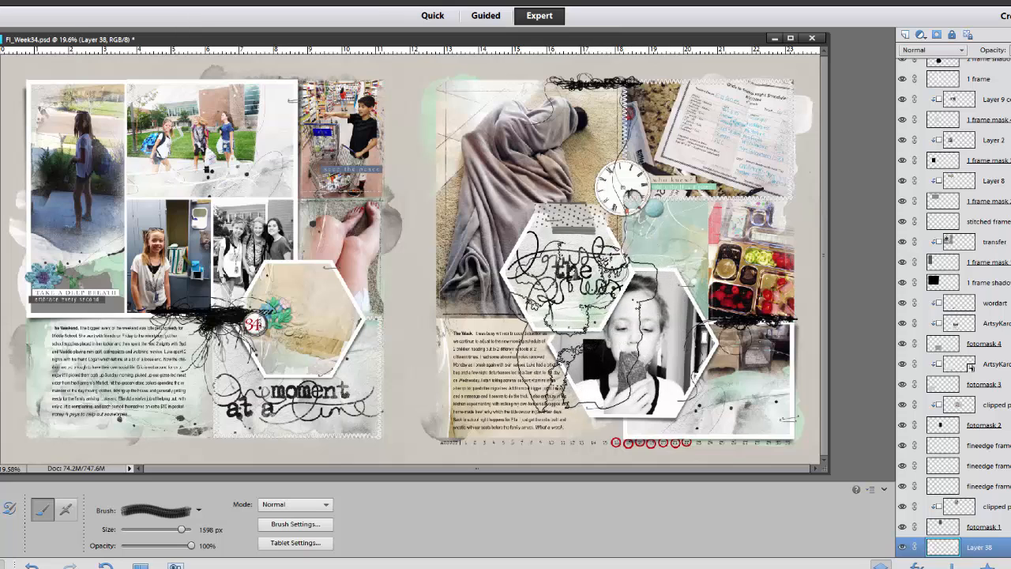
Step: Rotate the brush to -90° and stamp white paint behind the left page's upper-left corner
{"action": "left_click", "coordinate": [319, 531]}
{"action": "left_click_drag", "start_coordinate": [352, 477], "coordinate": [339, 495]}
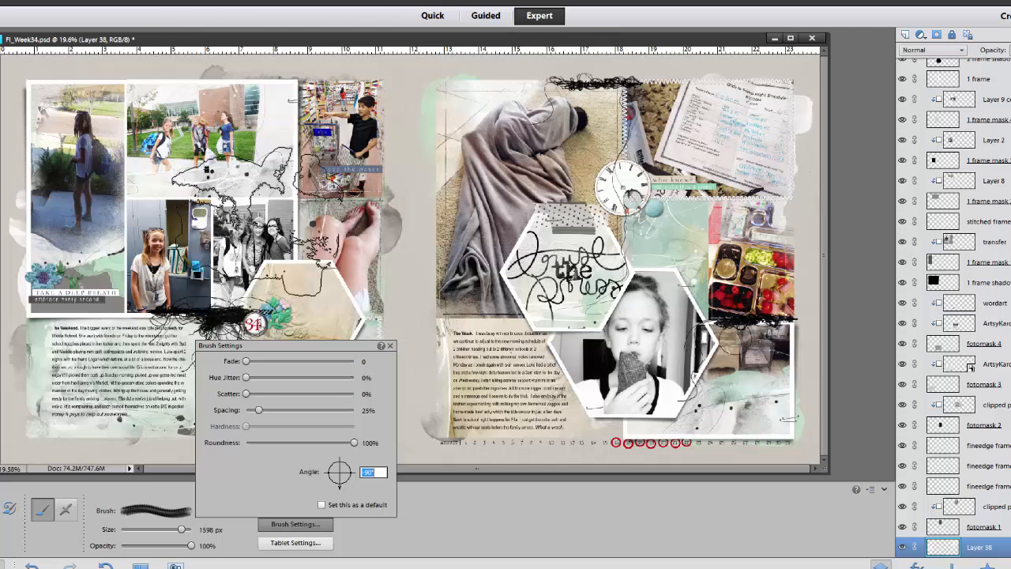
{"action": "key", "text": "Return"}
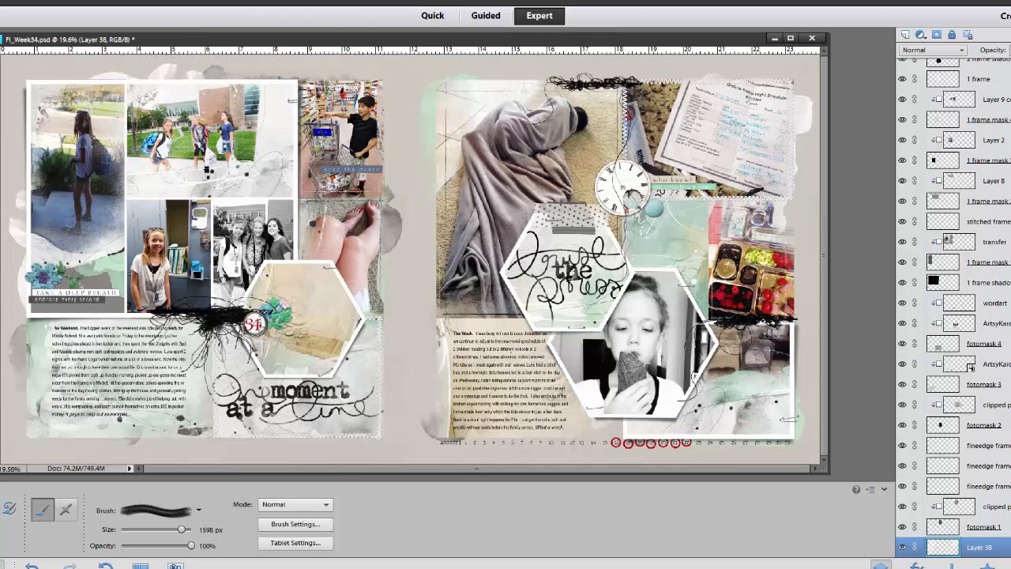